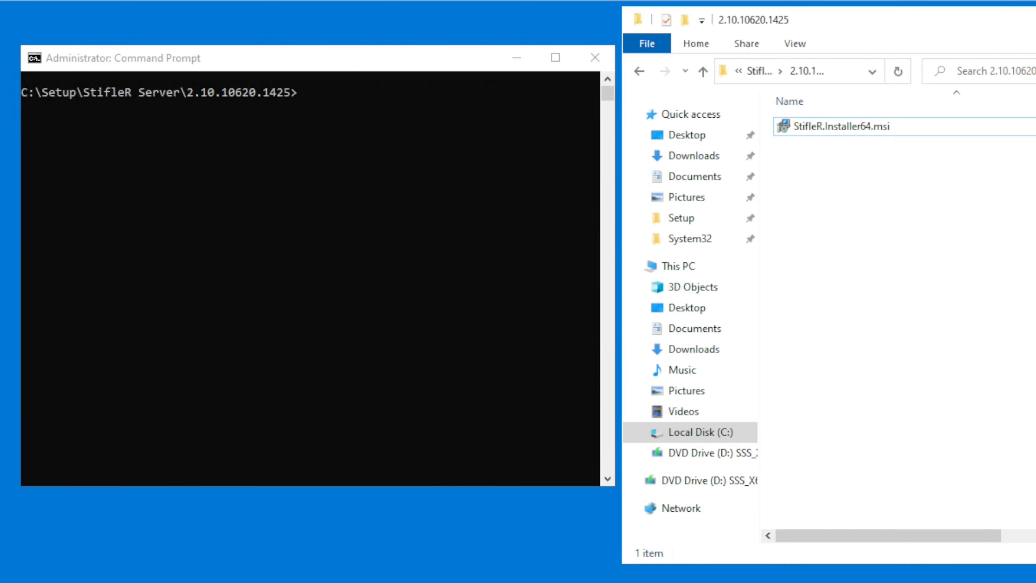
Run msiexec /i StifleR.Installer64.msi in the command prompt, leaving only the setup wizard in clear view
{"action": "left_click", "coordinate": [301, 107]}
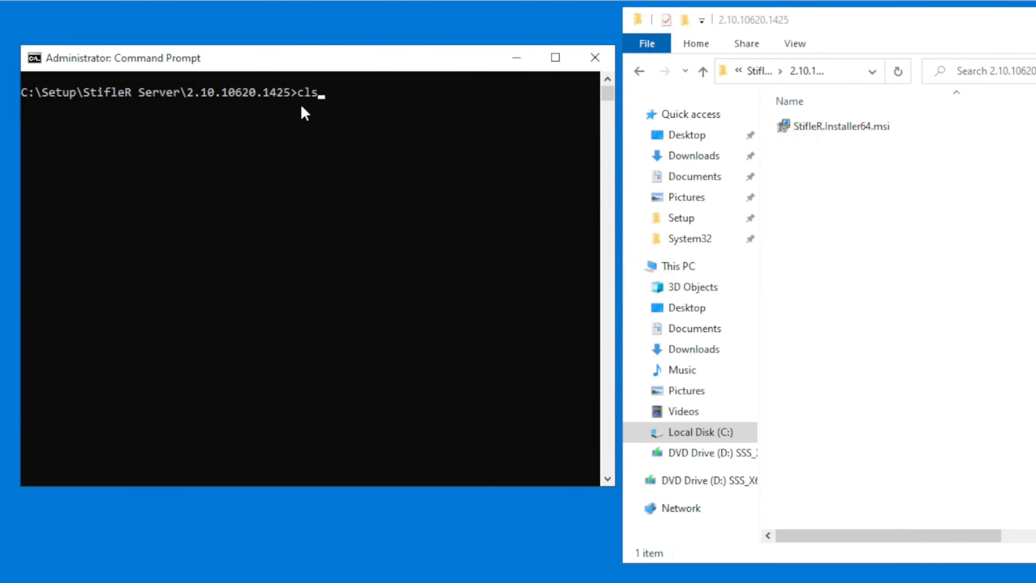
{"action": "key", "text": "Up"}
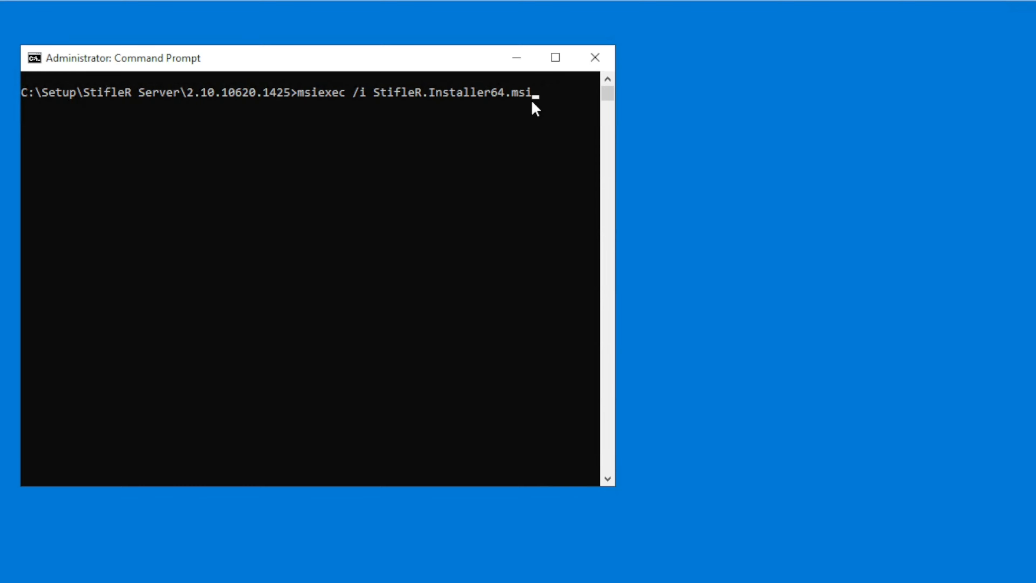
{"action": "key", "text": "Return"}
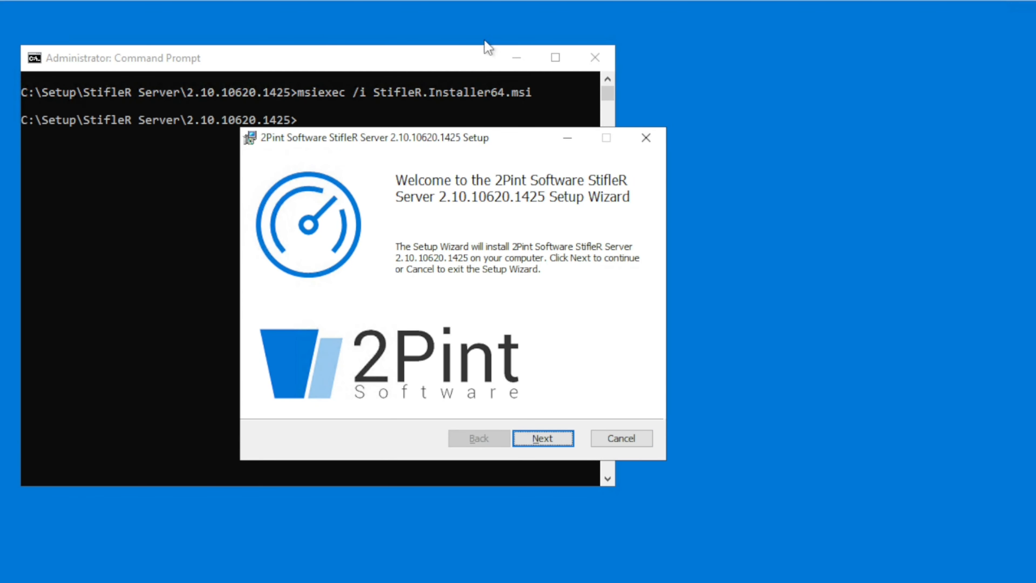
{"action": "left_click", "coordinate": [510, 56]}
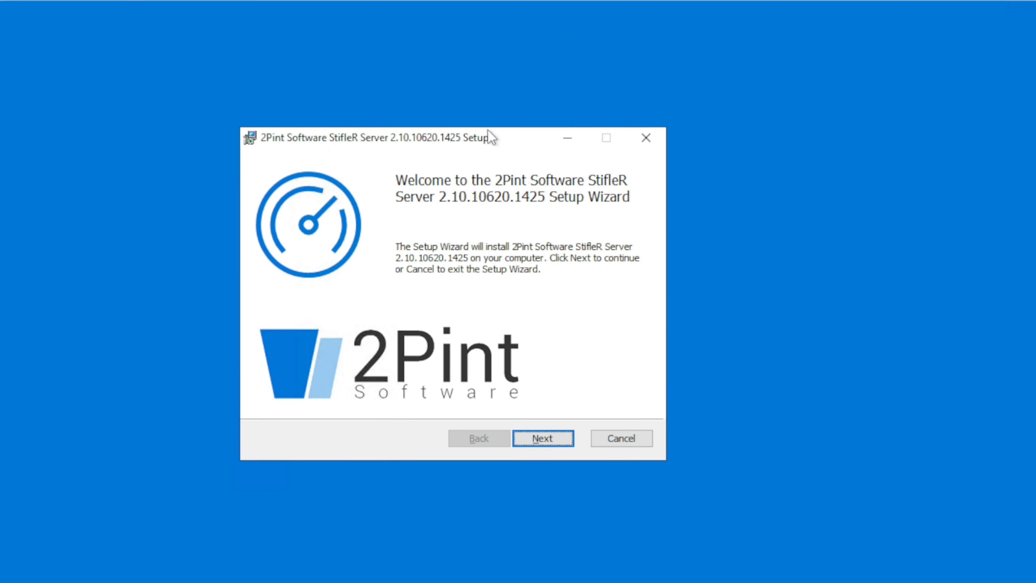
{"action": "left_click_drag", "start_coordinate": [506, 144], "coordinate": [578, 145]}
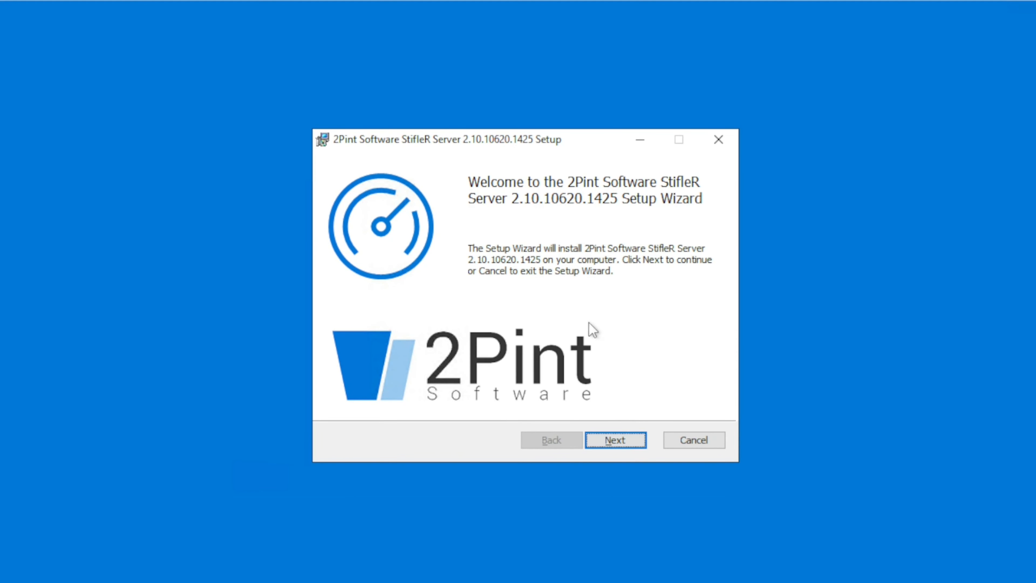
Start the StifleR Server setup and accept the terms of the End-User License Agreement
{"action": "left_click", "coordinate": [625, 440]}
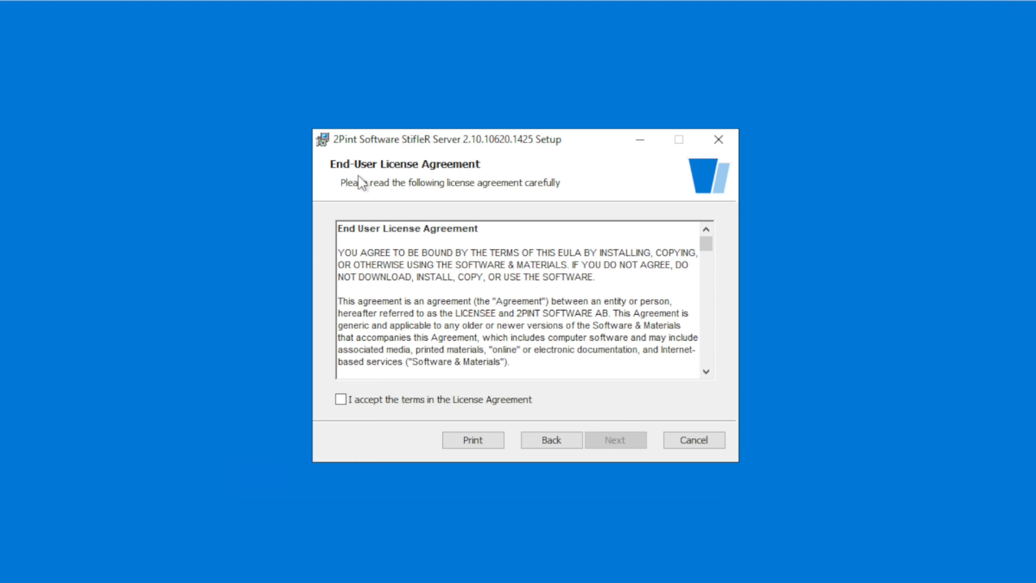
{"action": "left_click", "coordinate": [361, 403]}
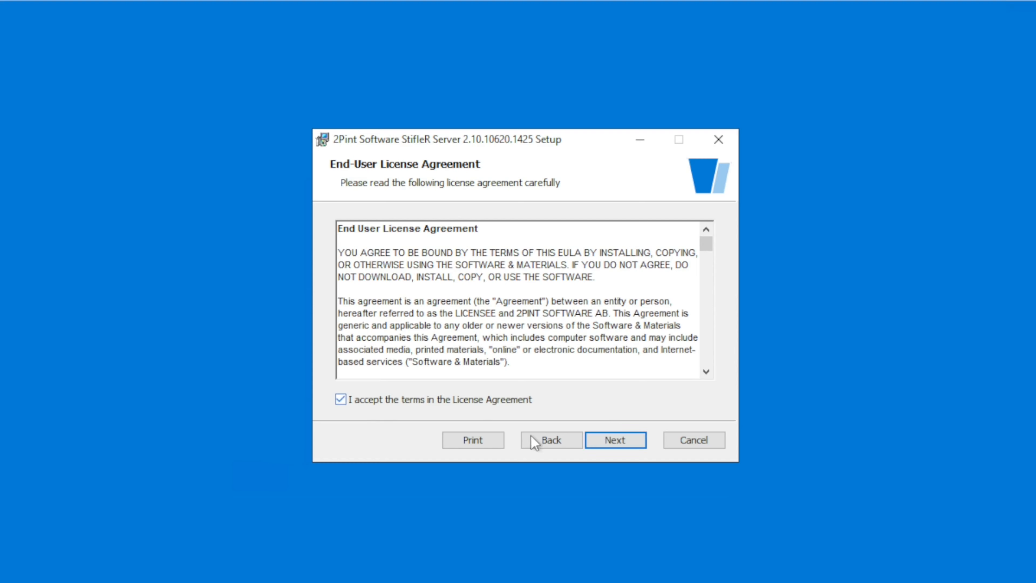
{"action": "left_click", "coordinate": [623, 444]}
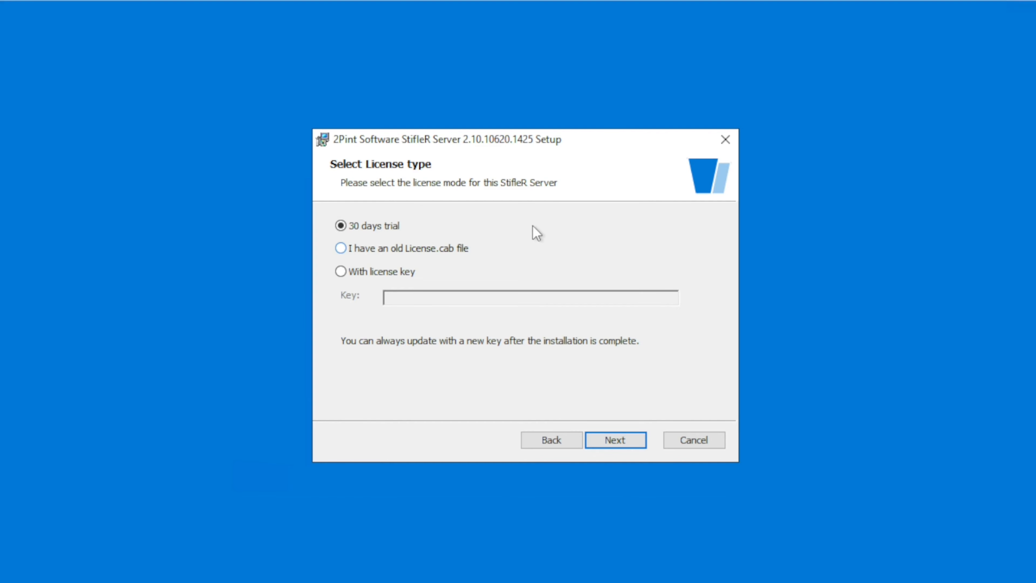
Choose the 30 days trial as the license type for the StifleR Server
{"action": "left_click", "coordinate": [341, 271]}
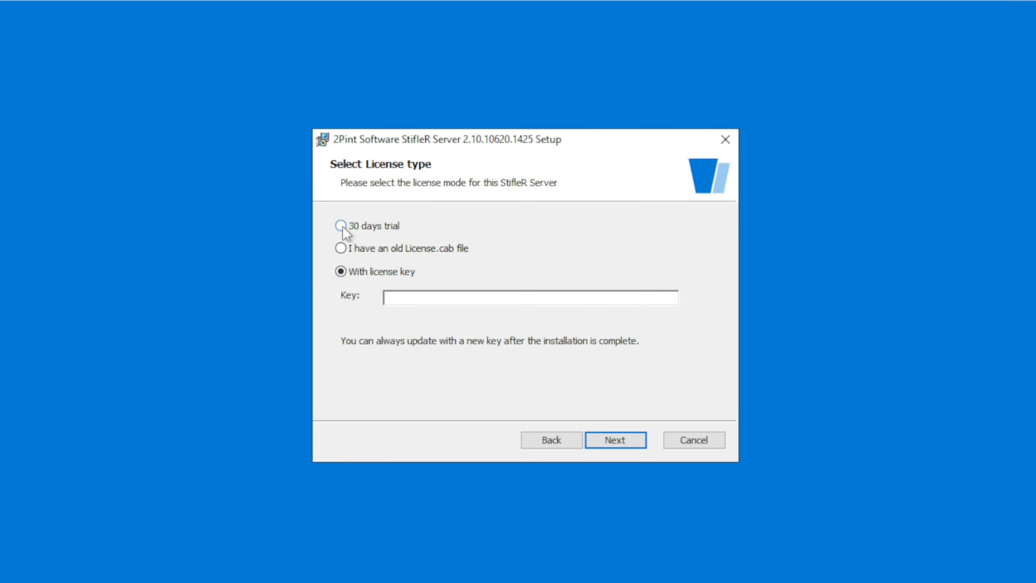
{"action": "left_click", "coordinate": [351, 229]}
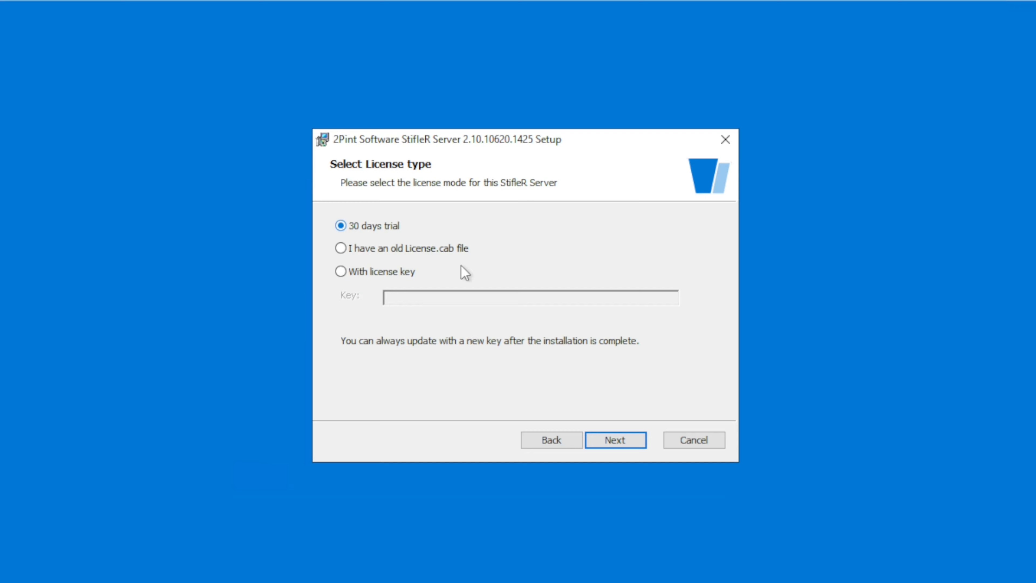
{"action": "left_click", "coordinate": [616, 441]}
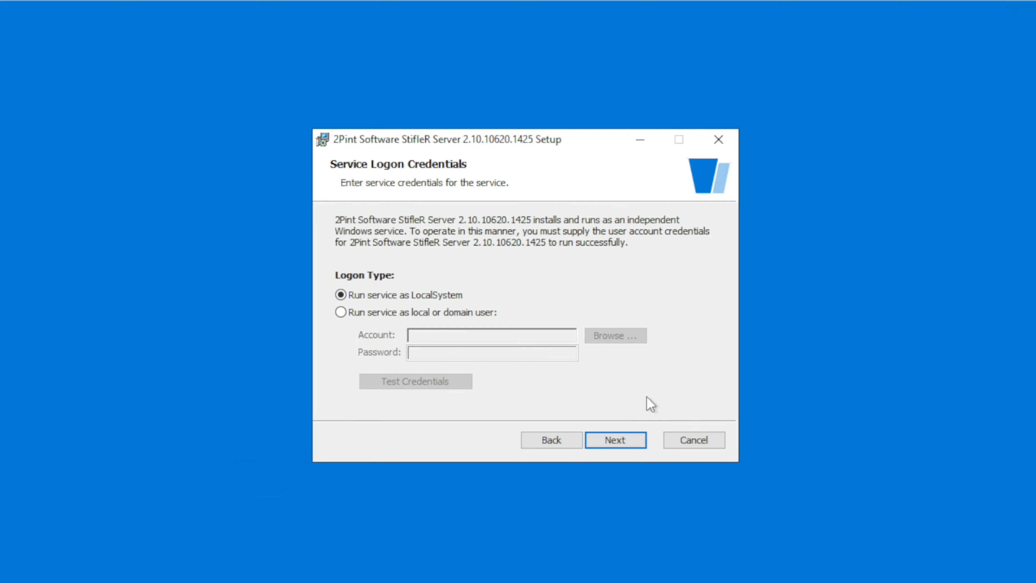
Keep the service running as LocalSystem and test port 1414 for it before continuing
{"action": "left_click", "coordinate": [618, 436]}
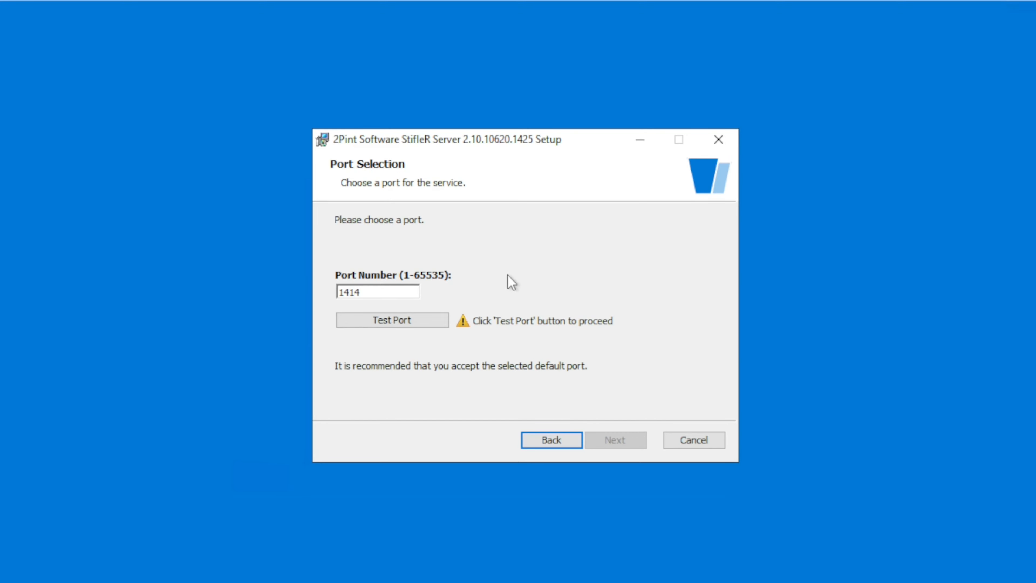
{"action": "left_click", "coordinate": [431, 321]}
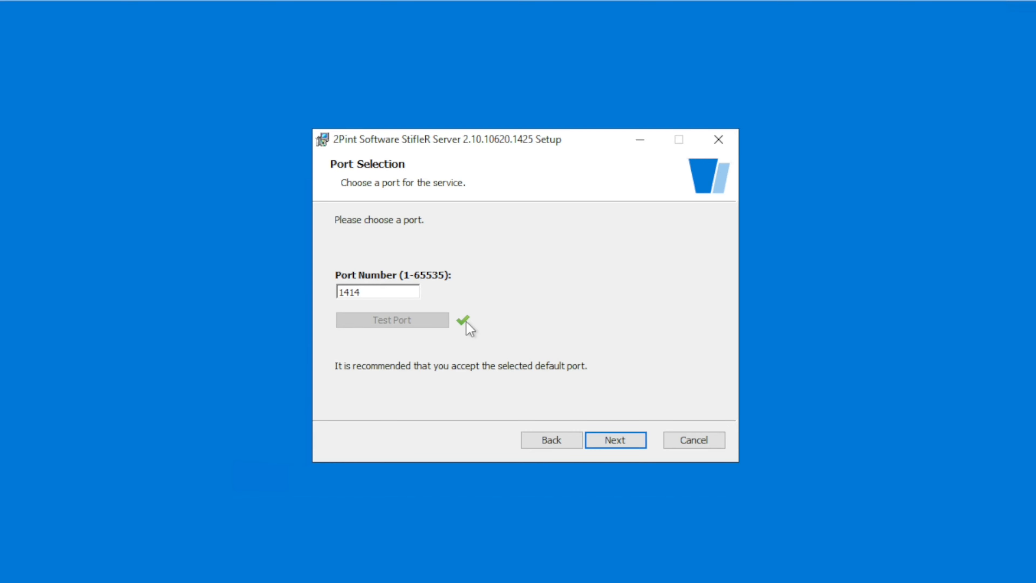
{"action": "left_click", "coordinate": [621, 440]}
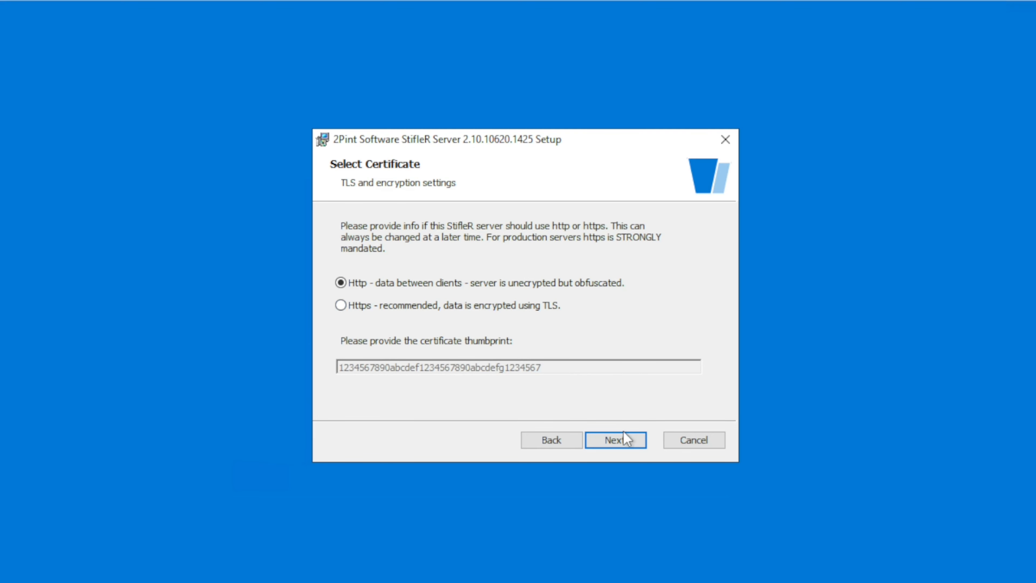
Accept Http communication, the default folder C:\Program Files\2Pint Software\StifleR\ and both firewall exceptions
{"action": "left_click", "coordinate": [635, 444]}
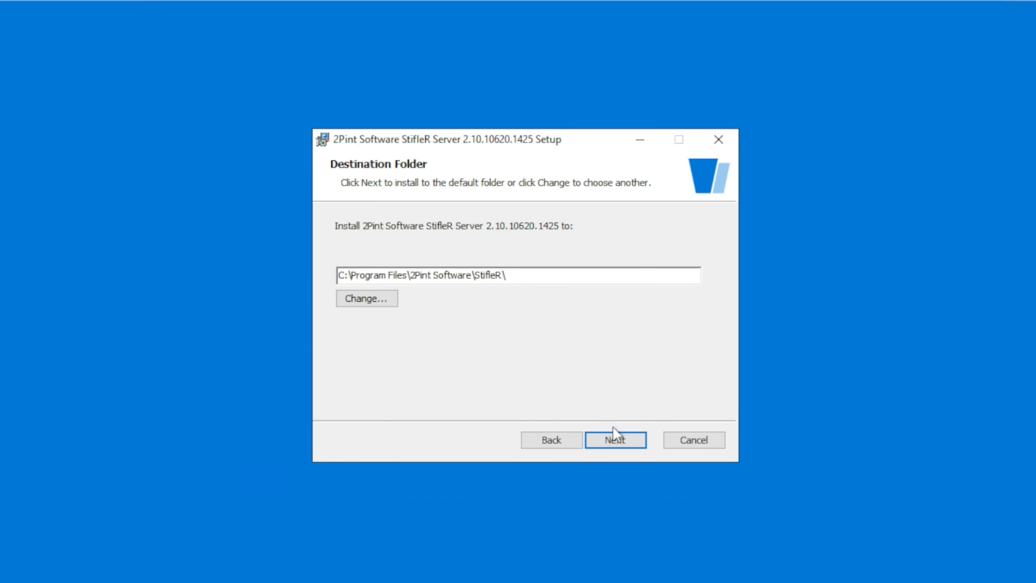
{"action": "left_click", "coordinate": [638, 447]}
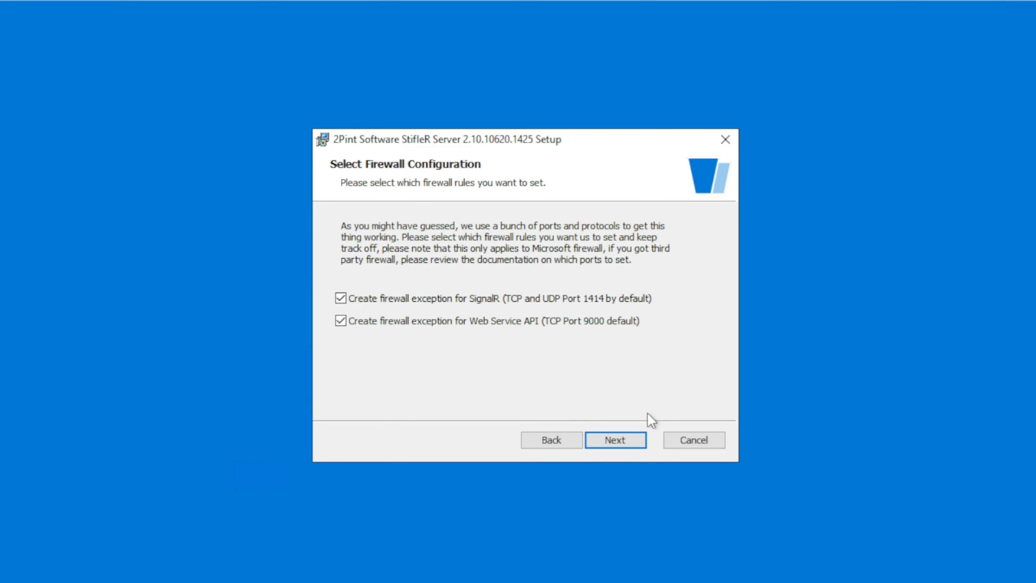
{"action": "left_click", "coordinate": [629, 438]}
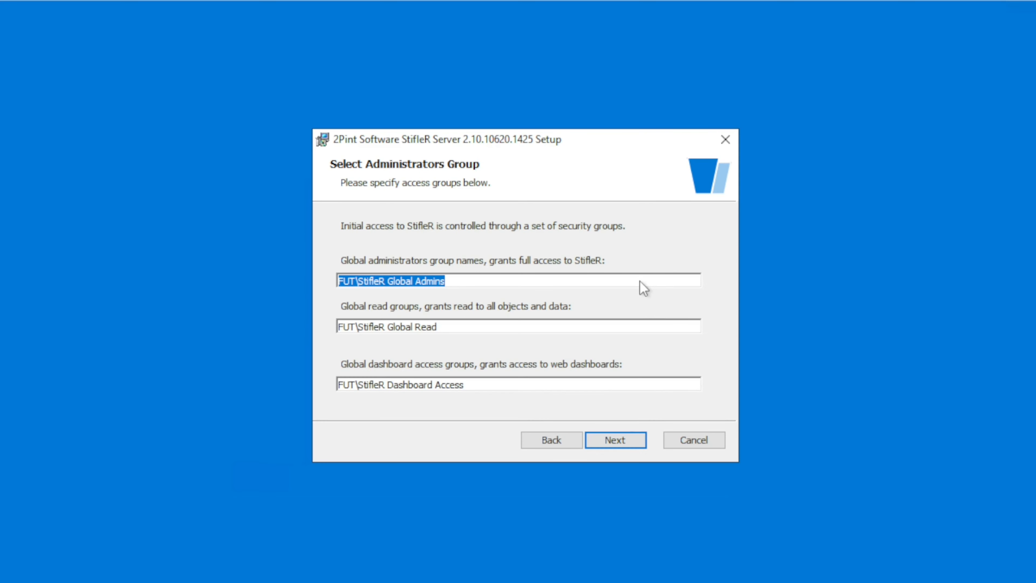
Keep the proposed StifleR admin, read and dashboard access groups, and complete the installation
{"action": "left_click", "coordinate": [447, 281]}
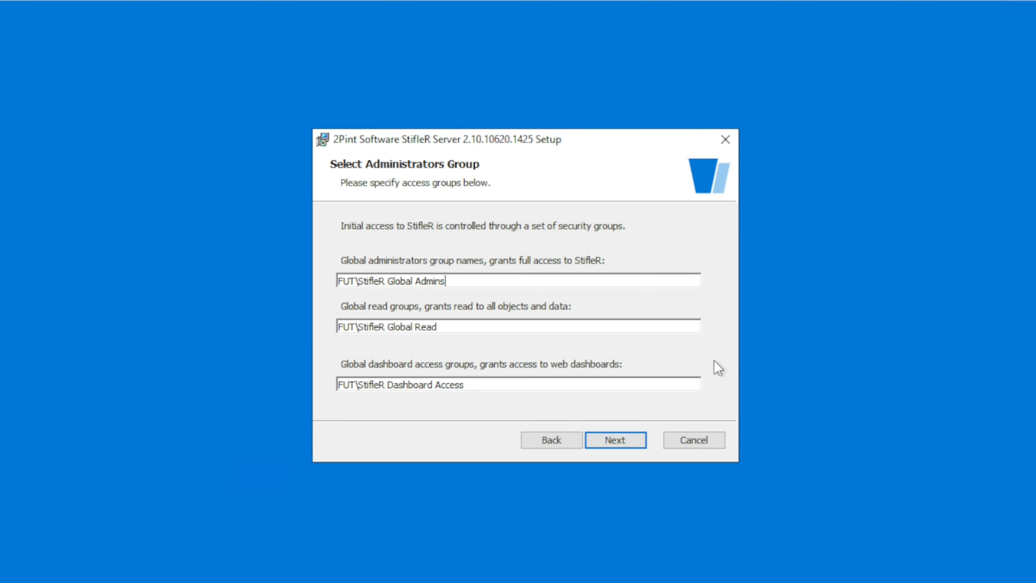
{"action": "left_click", "coordinate": [633, 443]}
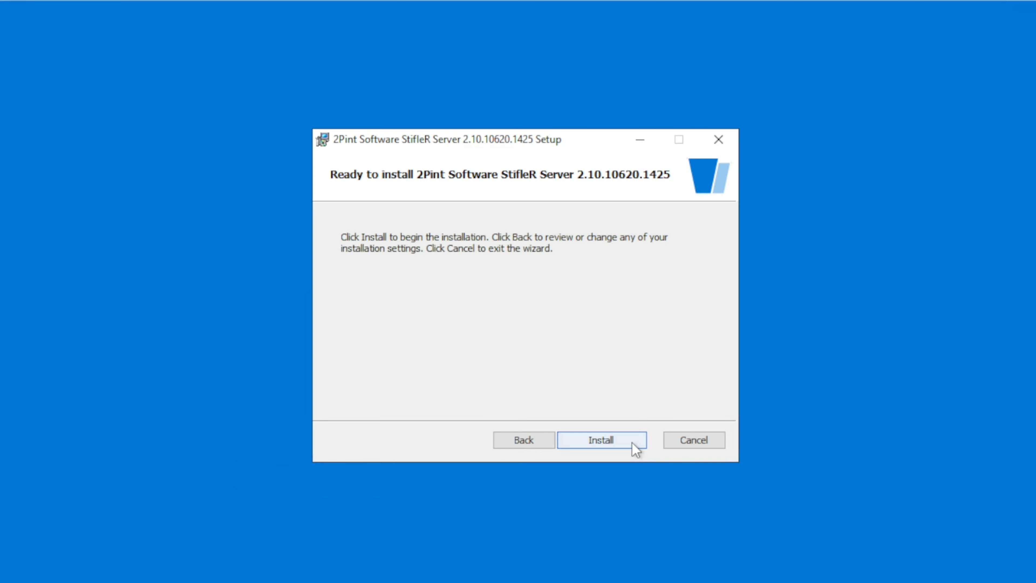
{"action": "left_click", "coordinate": [632, 443]}
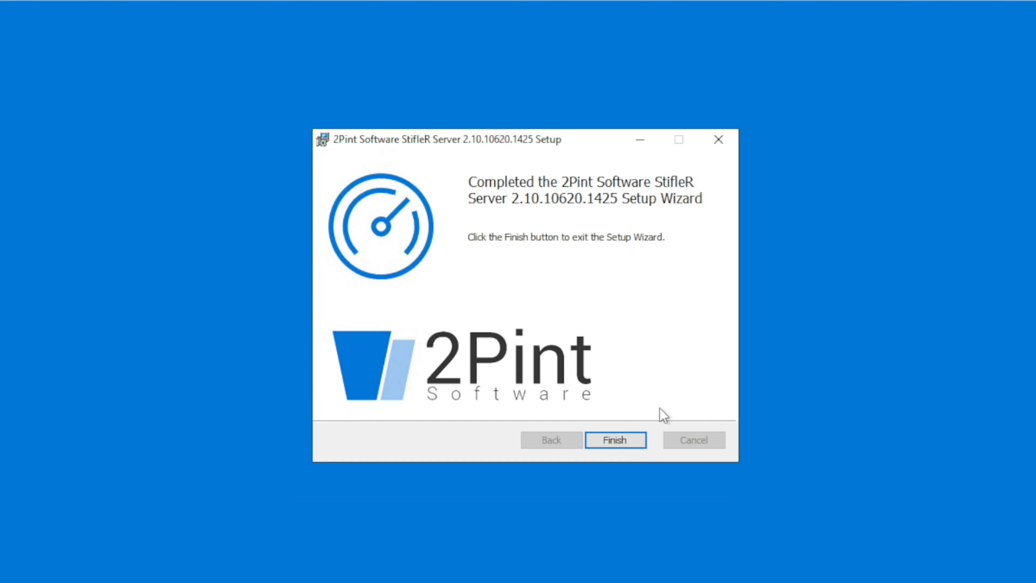
{"action": "left_click", "coordinate": [634, 437]}
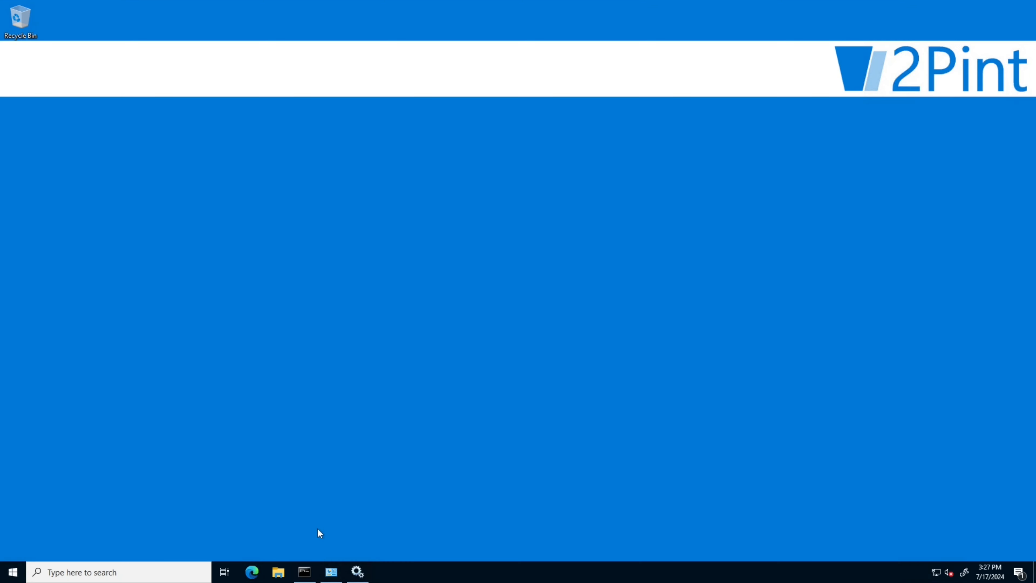
Refresh the list in the Services console and check the 2Pint Software StifleR Server service
{"action": "left_click", "coordinate": [365, 573]}
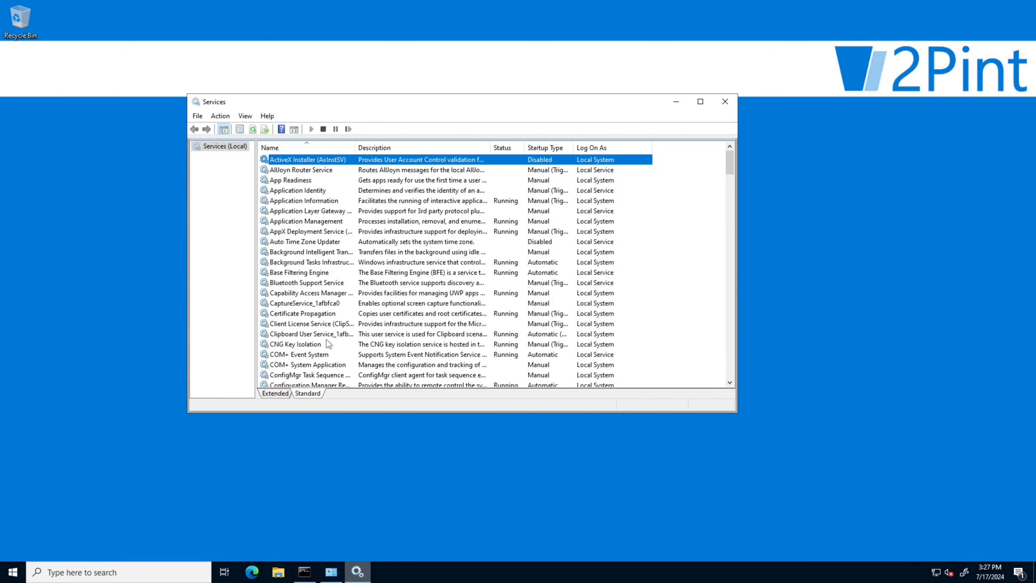
{"action": "left_click", "coordinate": [253, 130]}
{"action": "left_click", "coordinate": [293, 160]}
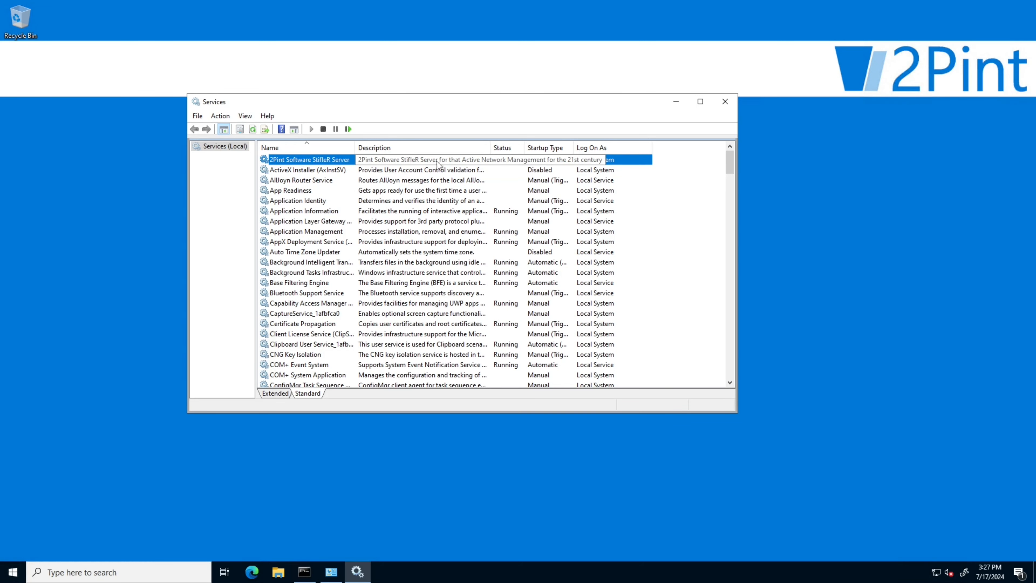
{"action": "left_click", "coordinate": [676, 104]}
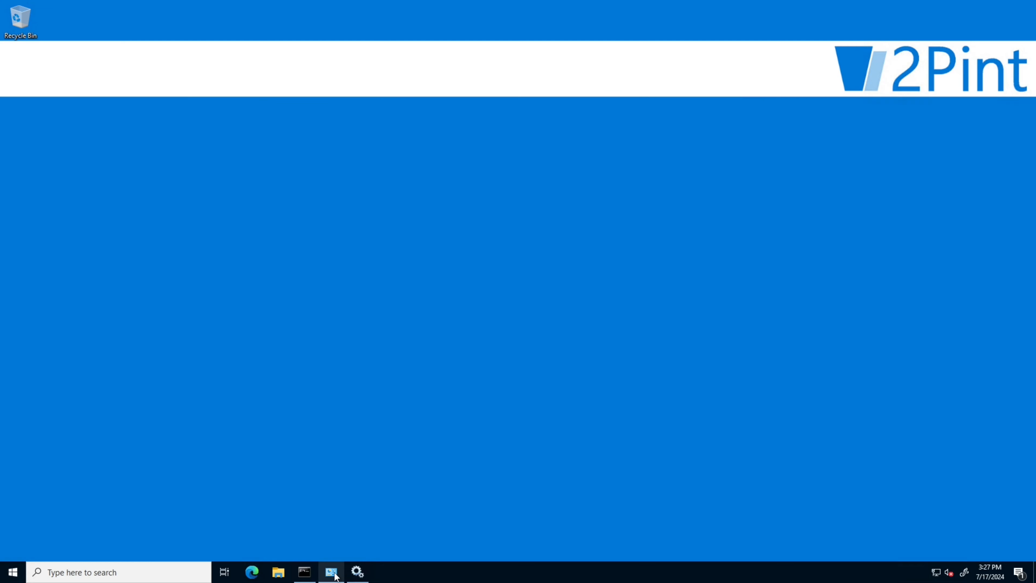
Refresh Programs and Features and check the entry for the 2Pint Software StifleR Server
{"action": "left_click", "coordinate": [332, 572]}
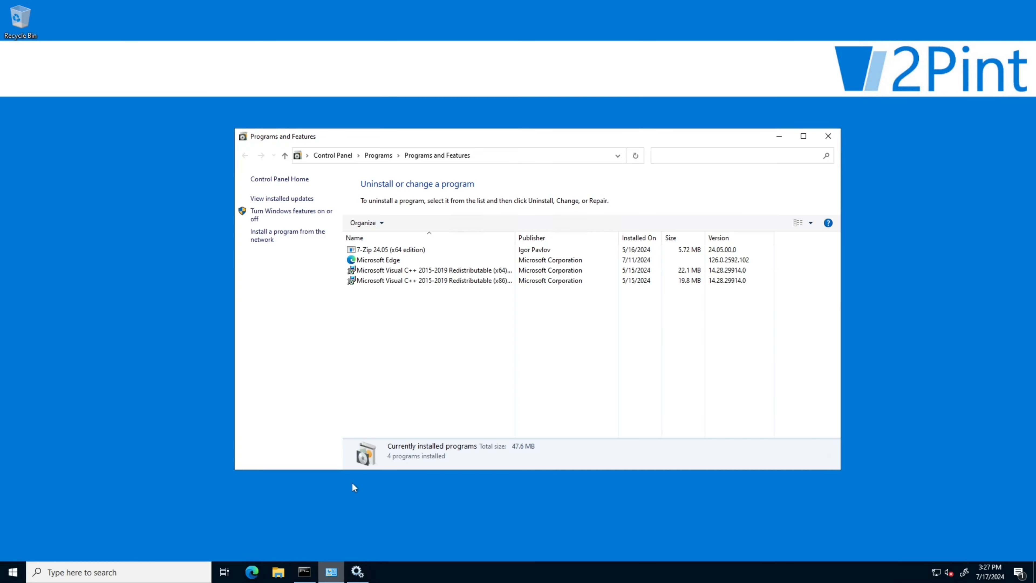
{"action": "left_click", "coordinate": [425, 156]}
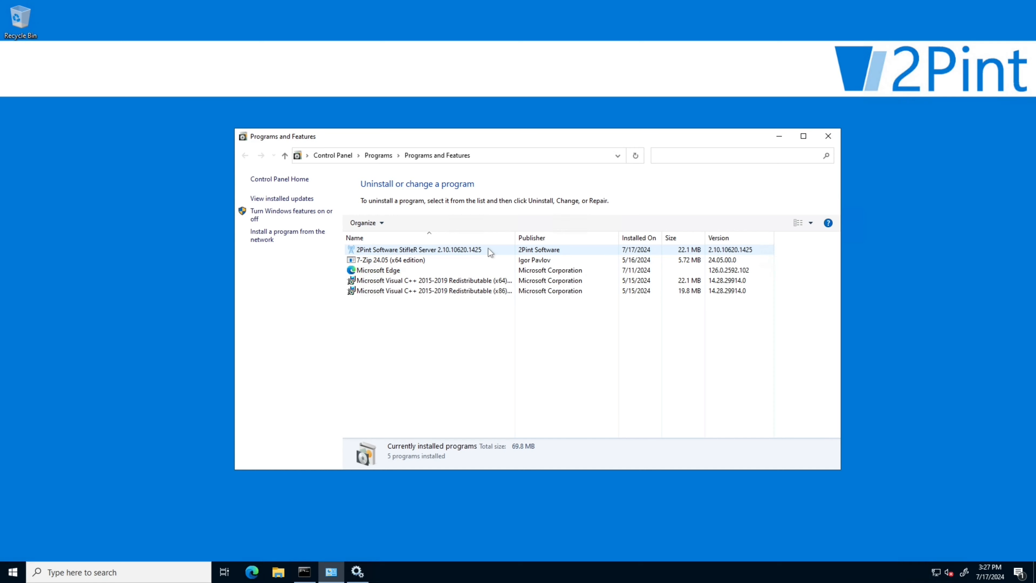
{"action": "left_click", "coordinate": [779, 141]}
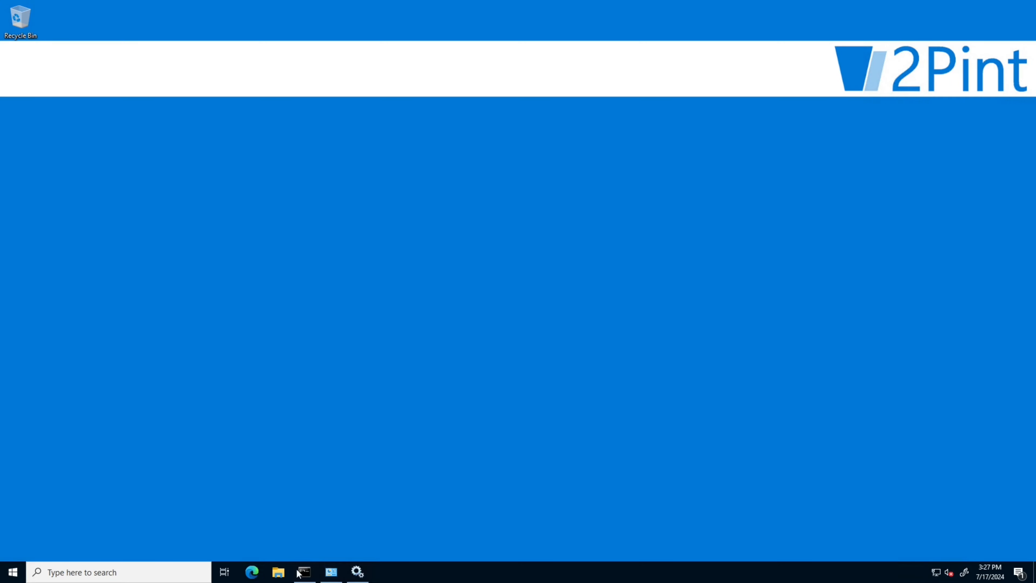
Open the folder C:\Program Files\2Pint Software\StifleR in File Explorer and move its window towards the middle of the desktop
{"action": "left_click", "coordinate": [279, 573]}
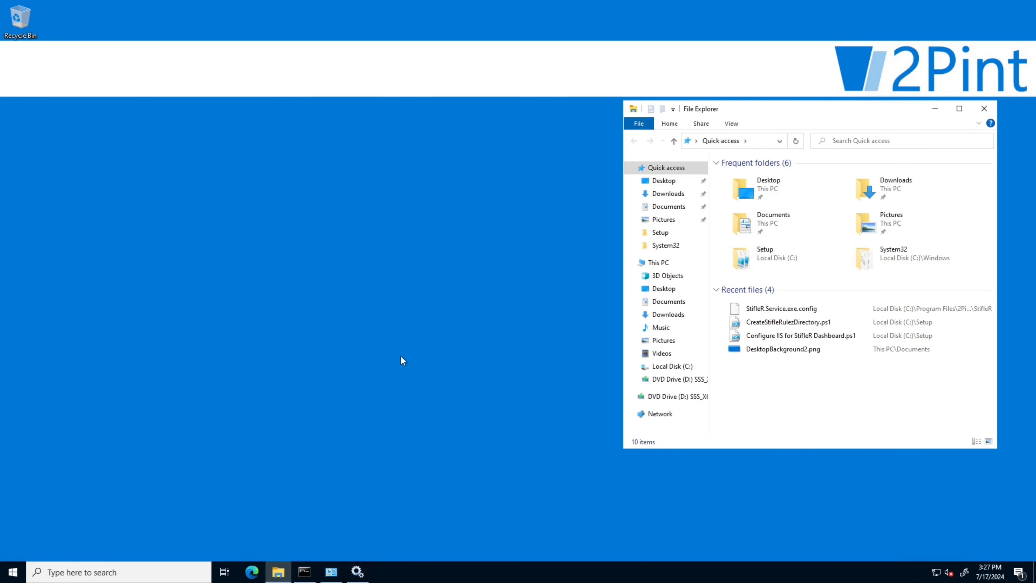
{"action": "left_click", "coordinate": [669, 366]}
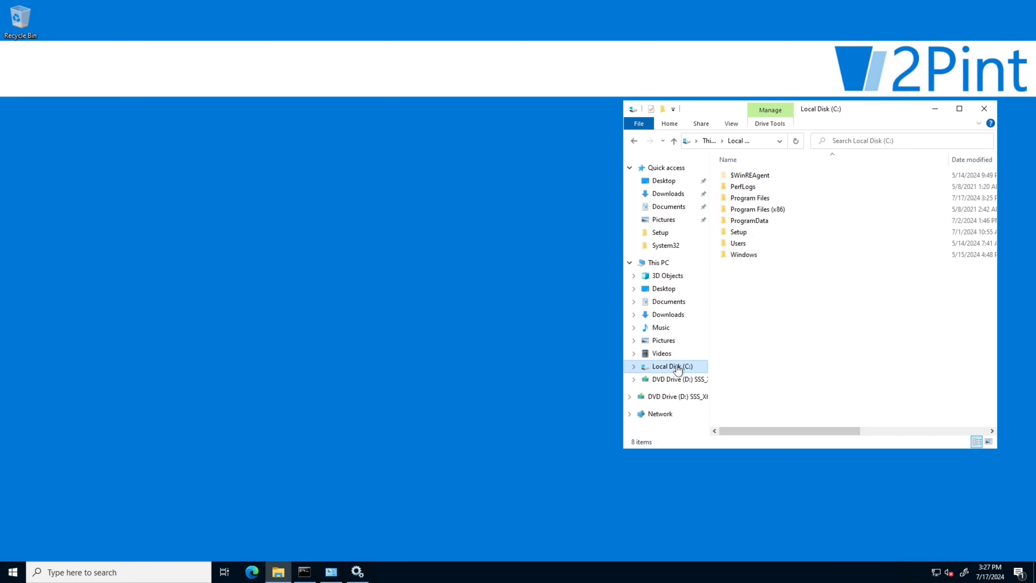
{"action": "double_click", "coordinate": [760, 198]}
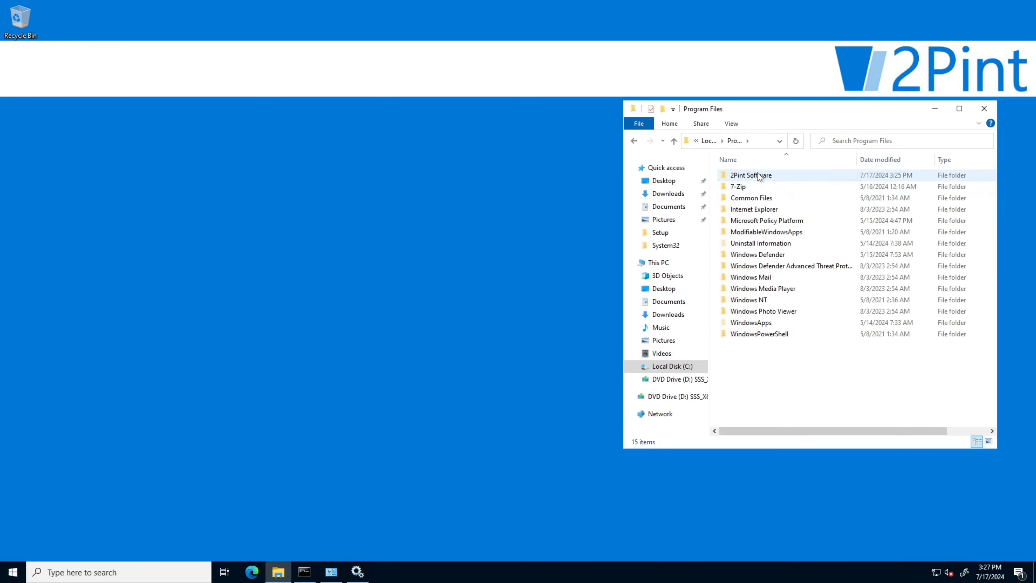
{"action": "double_click", "coordinate": [758, 174]}
{"action": "double_click", "coordinate": [753, 176]}
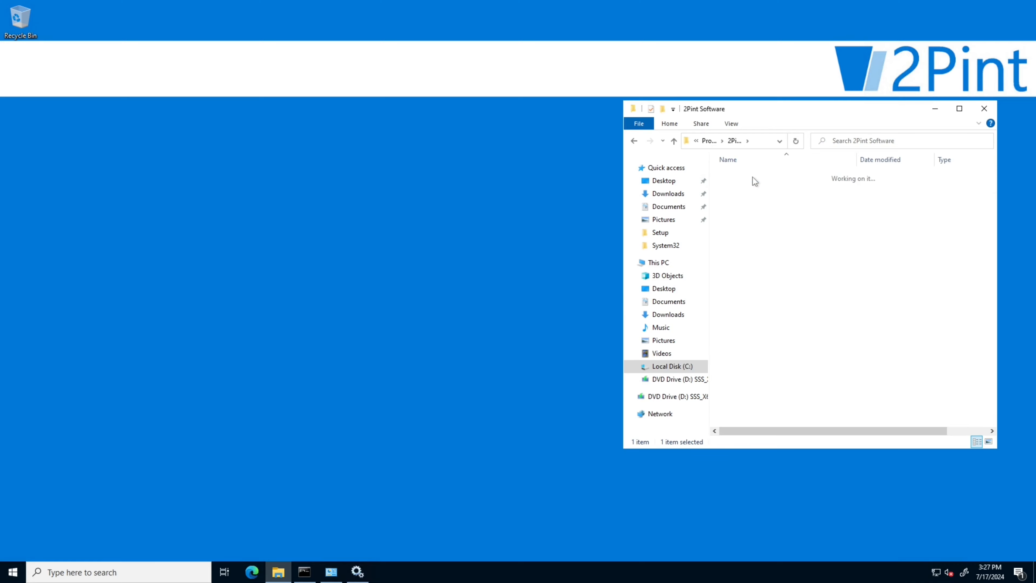
{"action": "left_click_drag", "start_coordinate": [777, 108], "coordinate": [617, 124]}
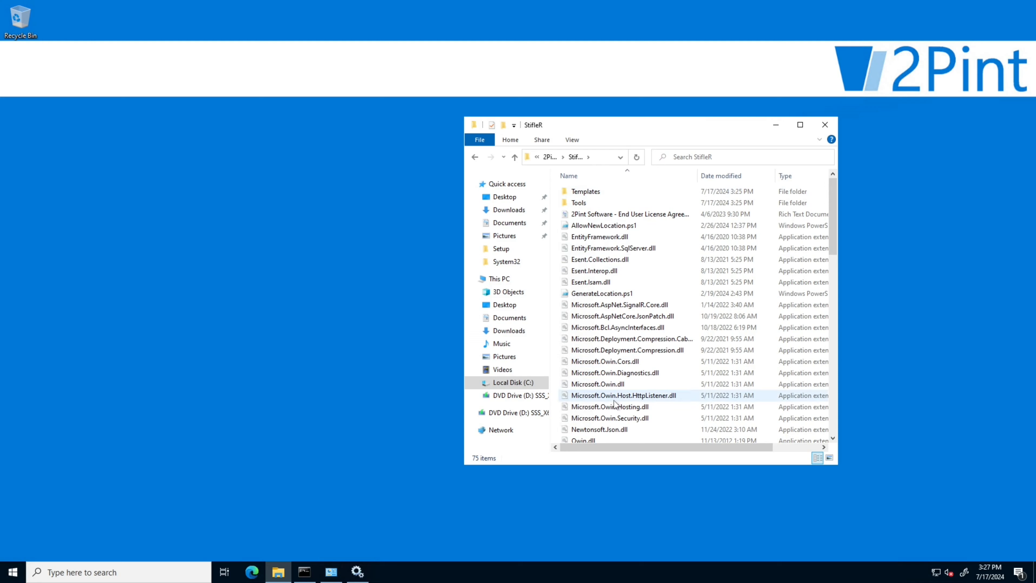
Locate StifleR.Service.exe.config in the StifleR folder and widen the window to show more file details
{"action": "mouse_move", "coordinate": [617, 401]}
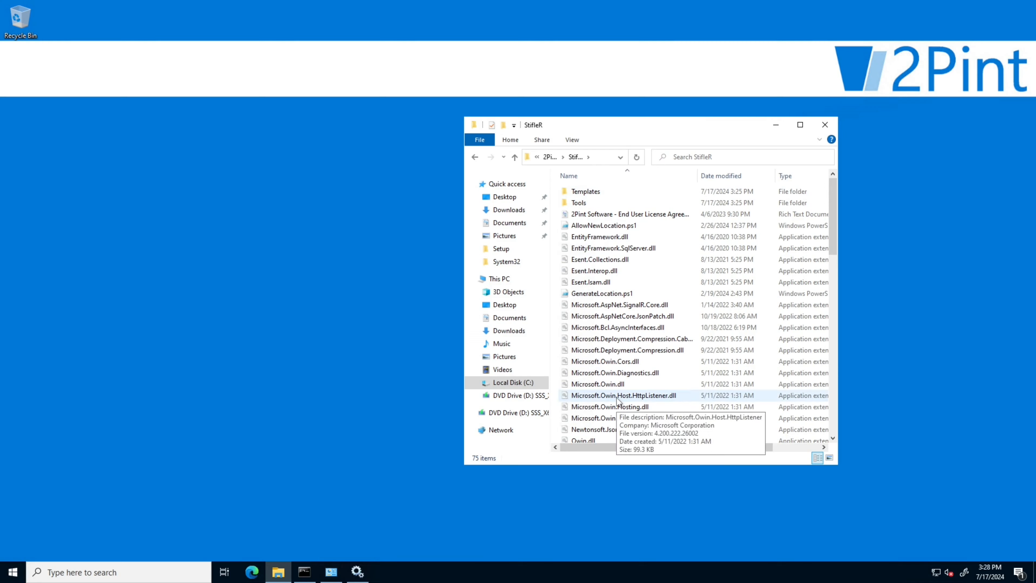
{"action": "scroll", "coordinate": [617, 400], "scroll_direction": "down", "scroll_amount": 1}
{"action": "scroll", "coordinate": [617, 401], "scroll_direction": "down", "scroll_amount": 1}
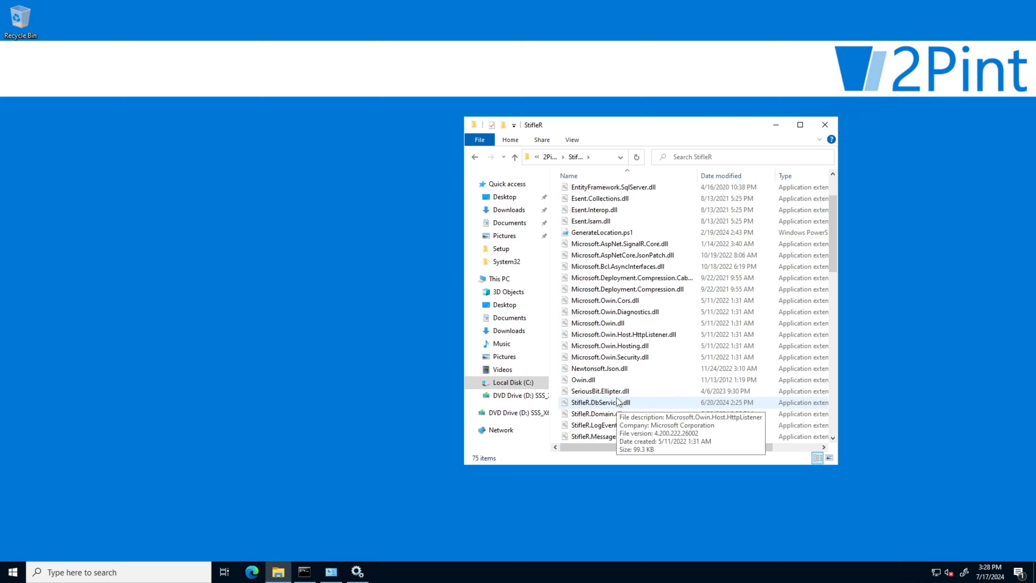
{"action": "scroll", "coordinate": [617, 401], "scroll_direction": "down", "scroll_amount": 1}
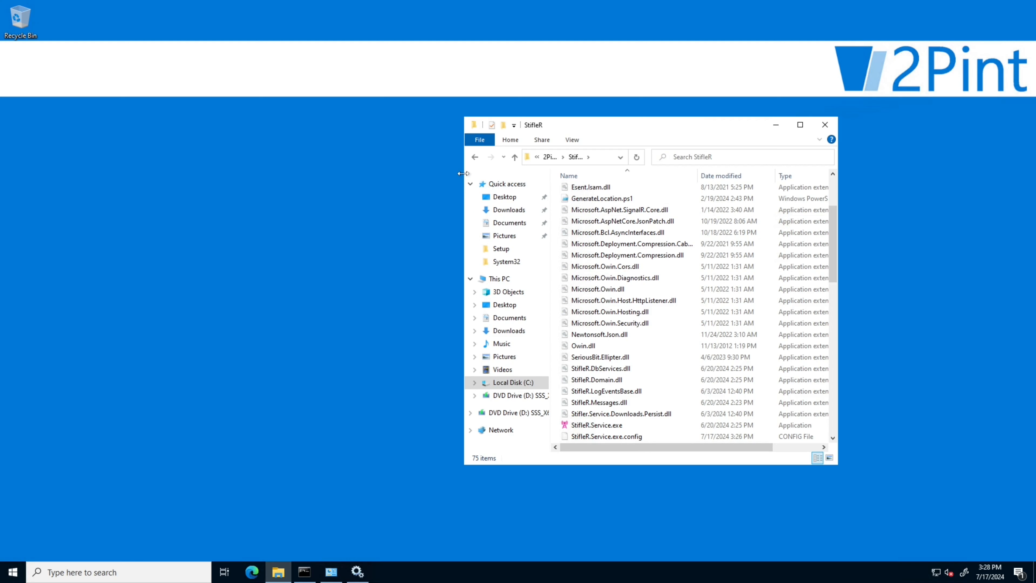
{"action": "left_click_drag", "start_coordinate": [463, 173], "coordinate": [395, 177]}
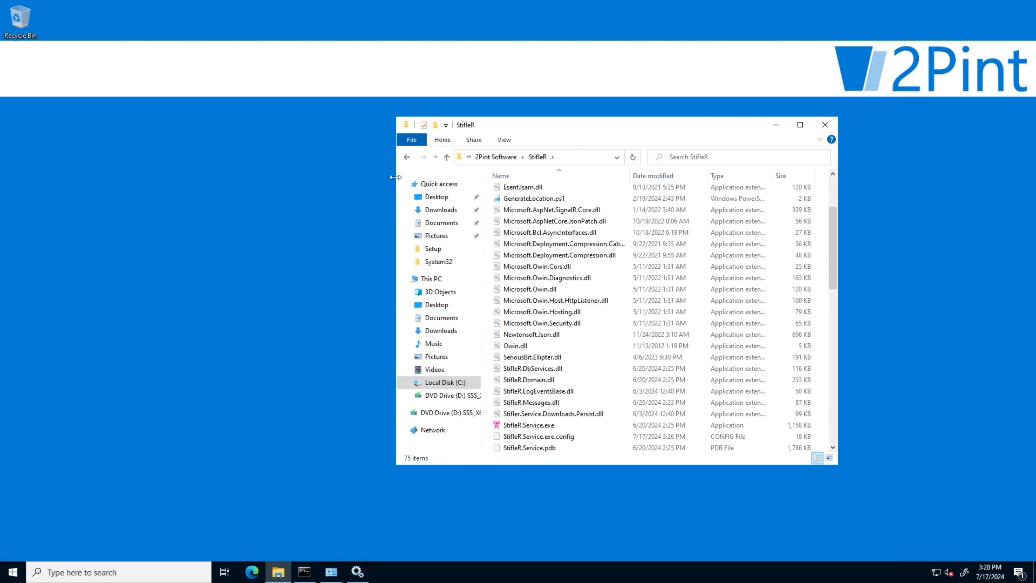